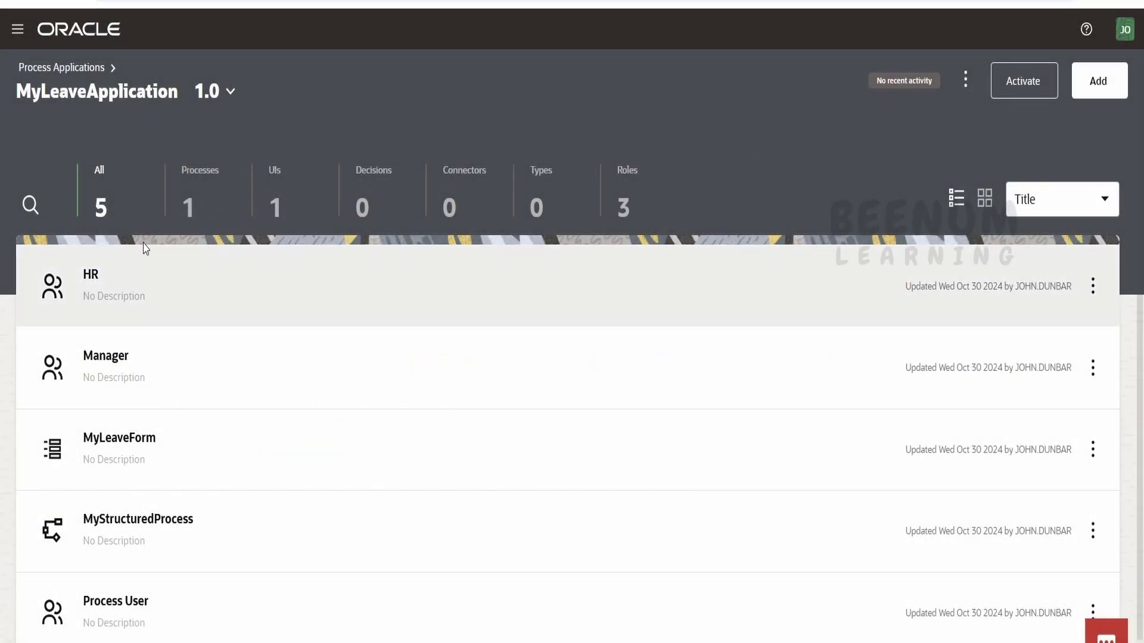
Review MyLeaveApplication's Processes, UIs, Connectors, Types and three Roles, then return to Processes
left_click(201, 206)
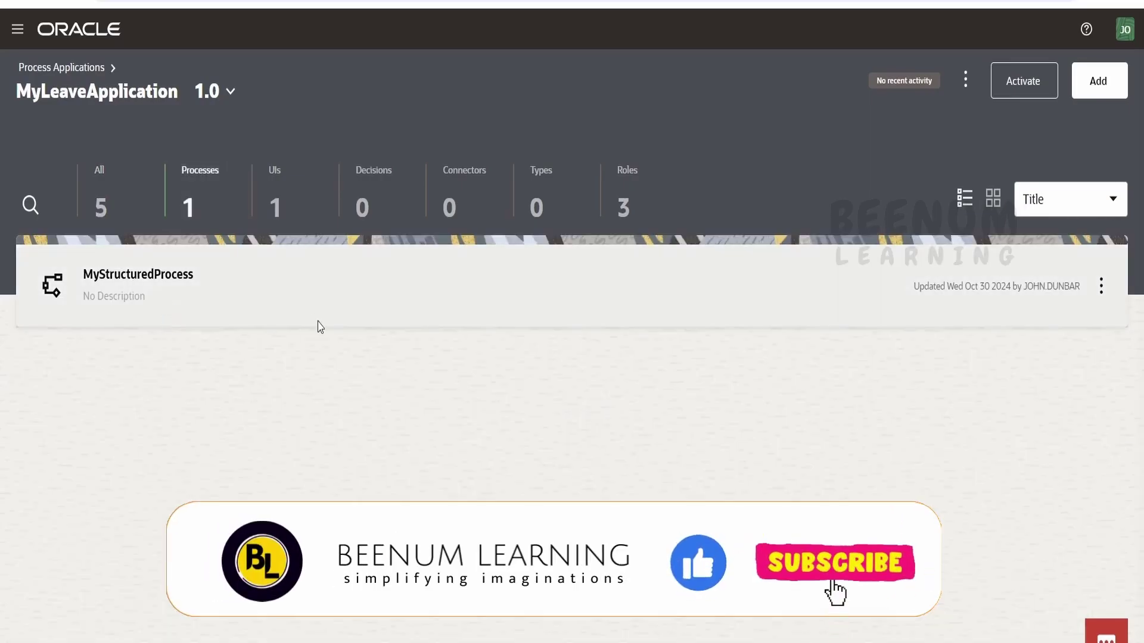
left_click(313, 199)
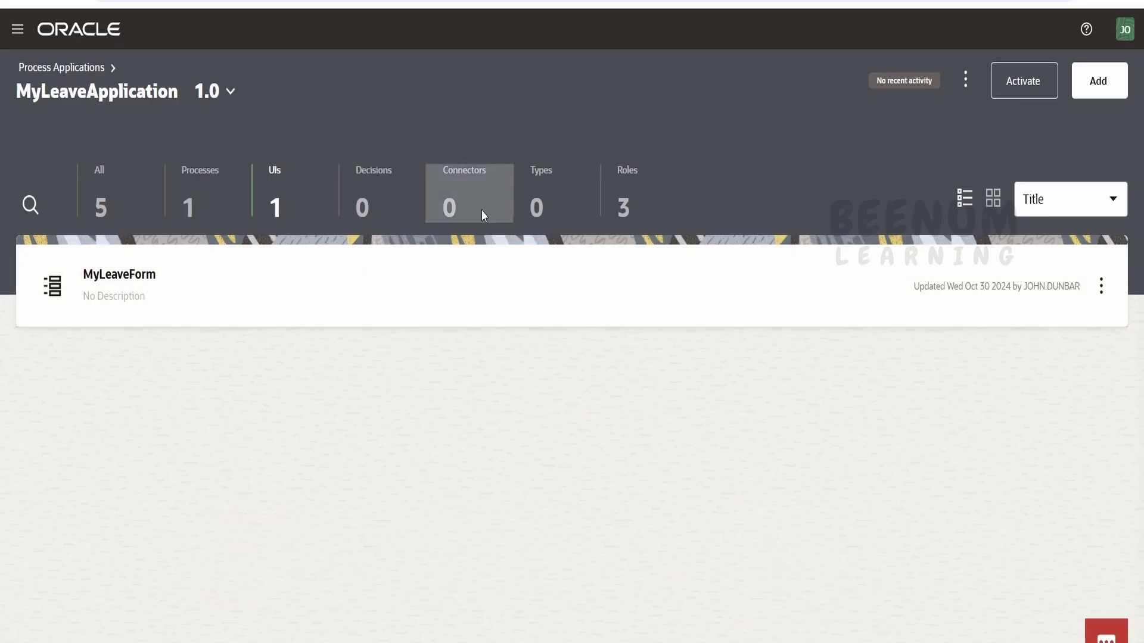
left_click(481, 210)
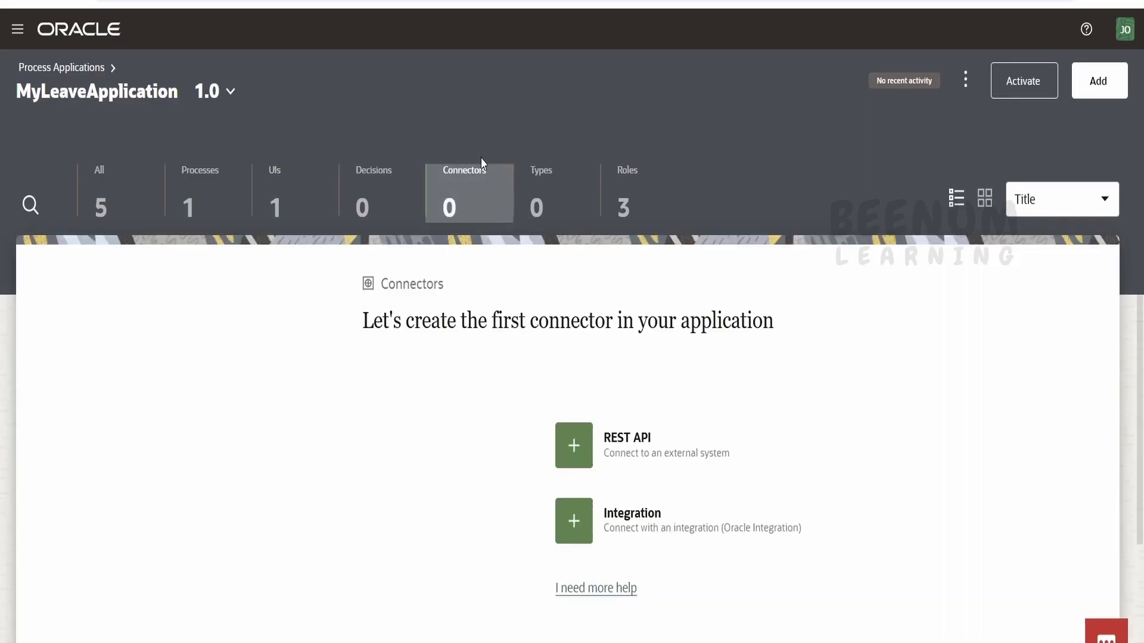
left_click(549, 191)
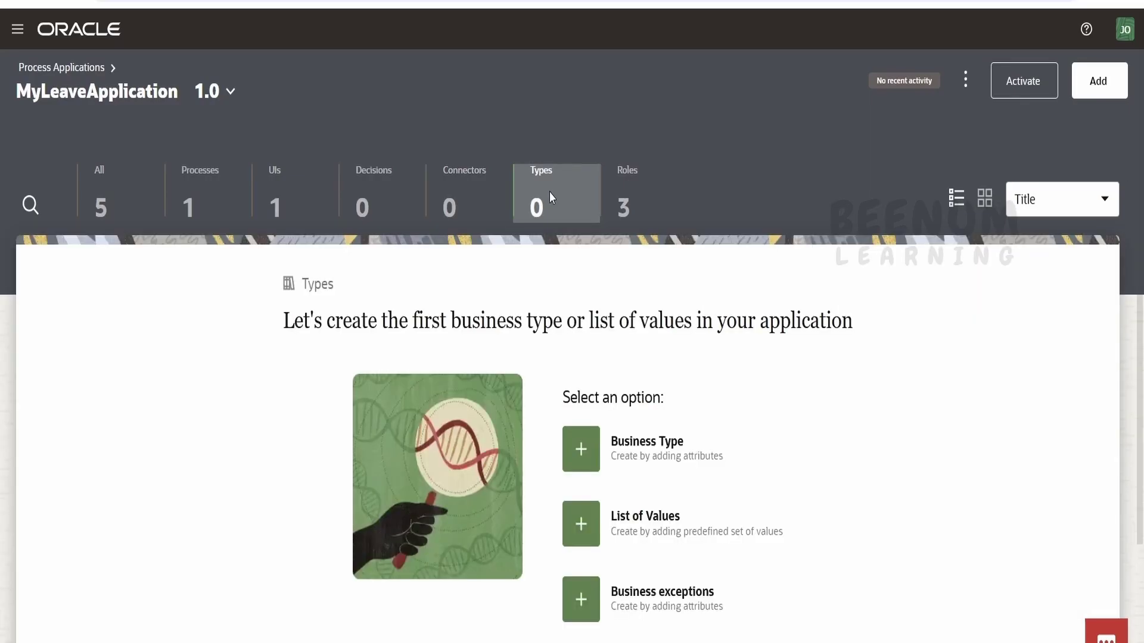
left_click(641, 198)
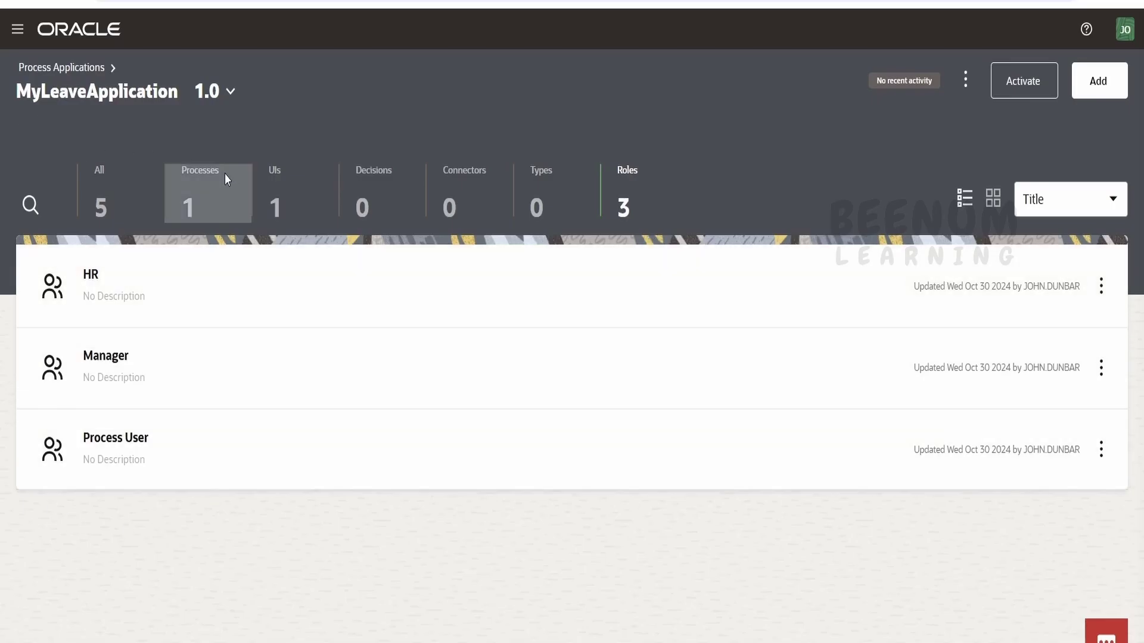
left_click(229, 179)
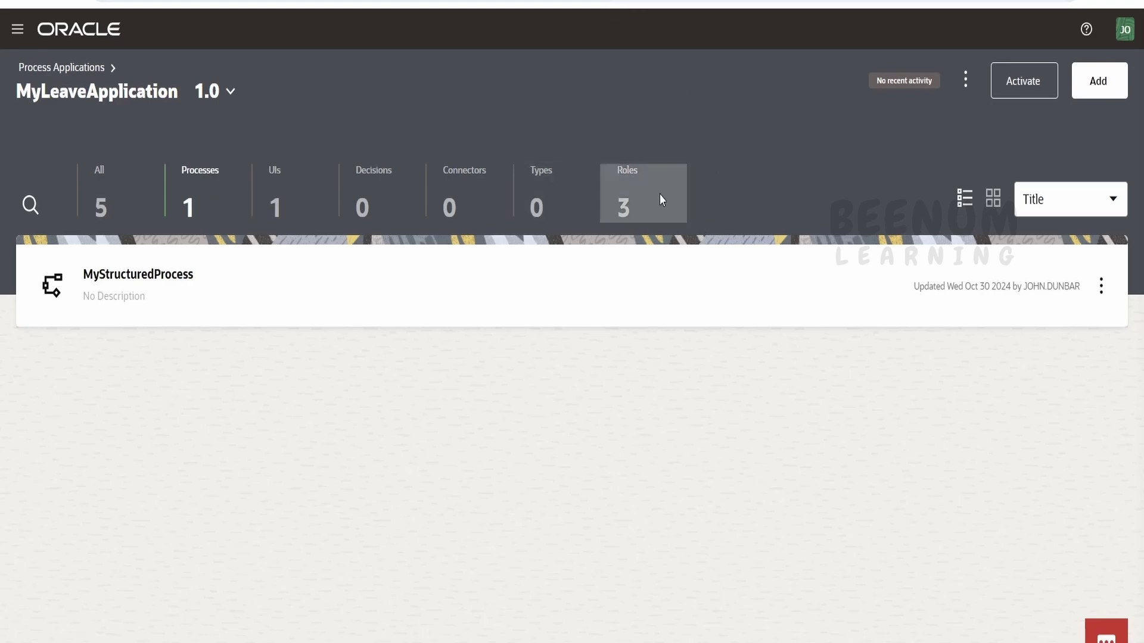
left_click(393, 190)
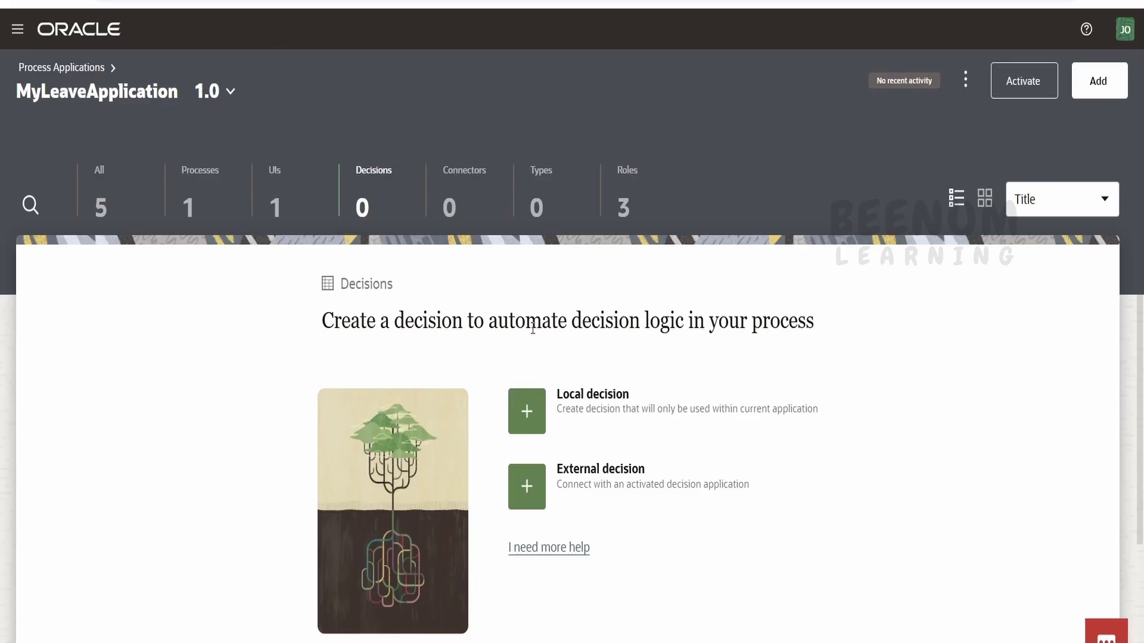
left_click(197, 206)
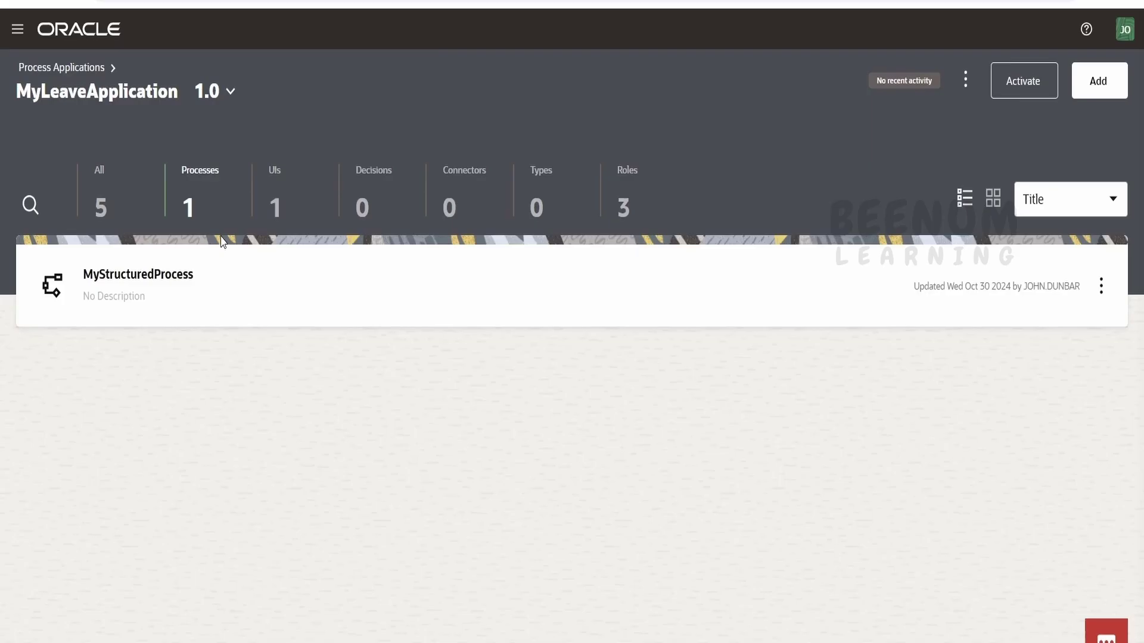
Show MyLeaveApplication's empty Decisions section offering local and external decision creation
left_click(403, 197)
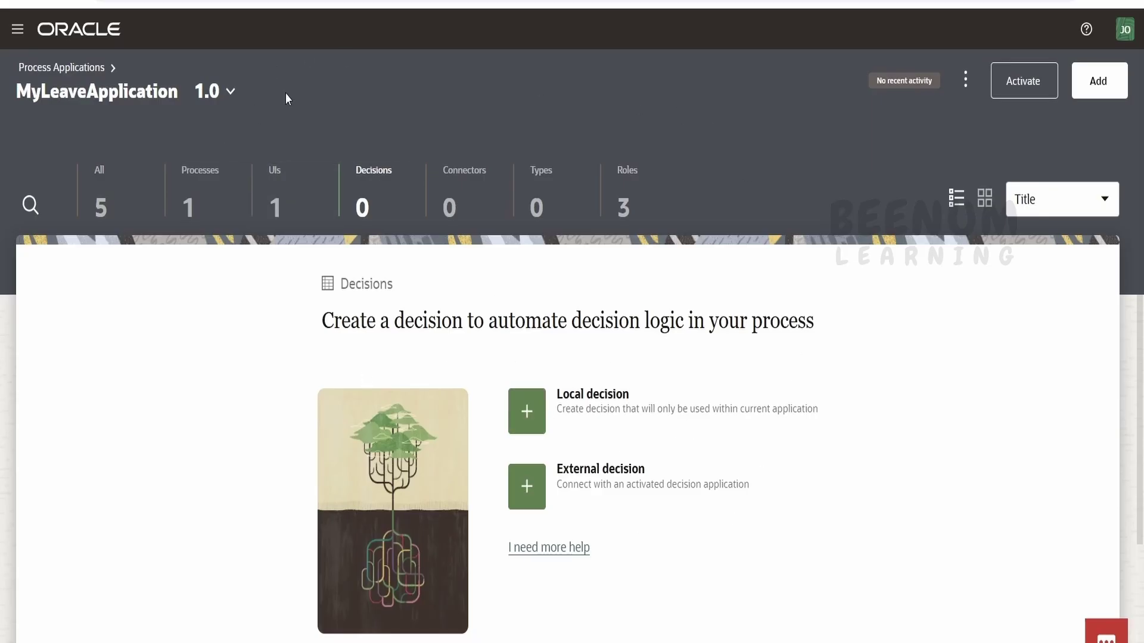
left_click(16, 31)
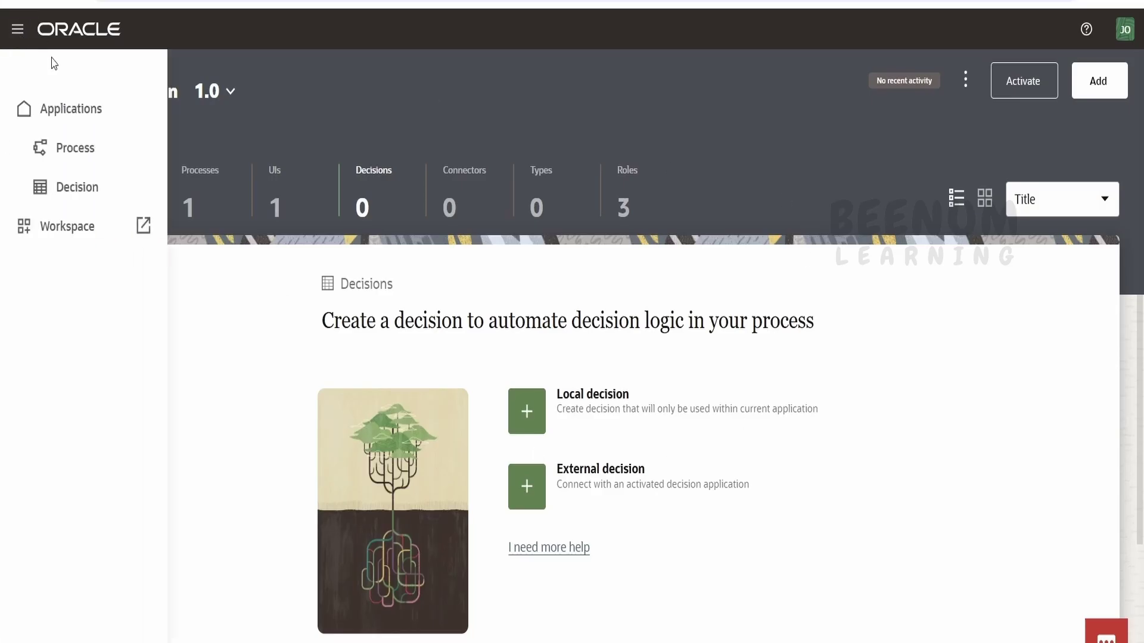
left_click(87, 150)
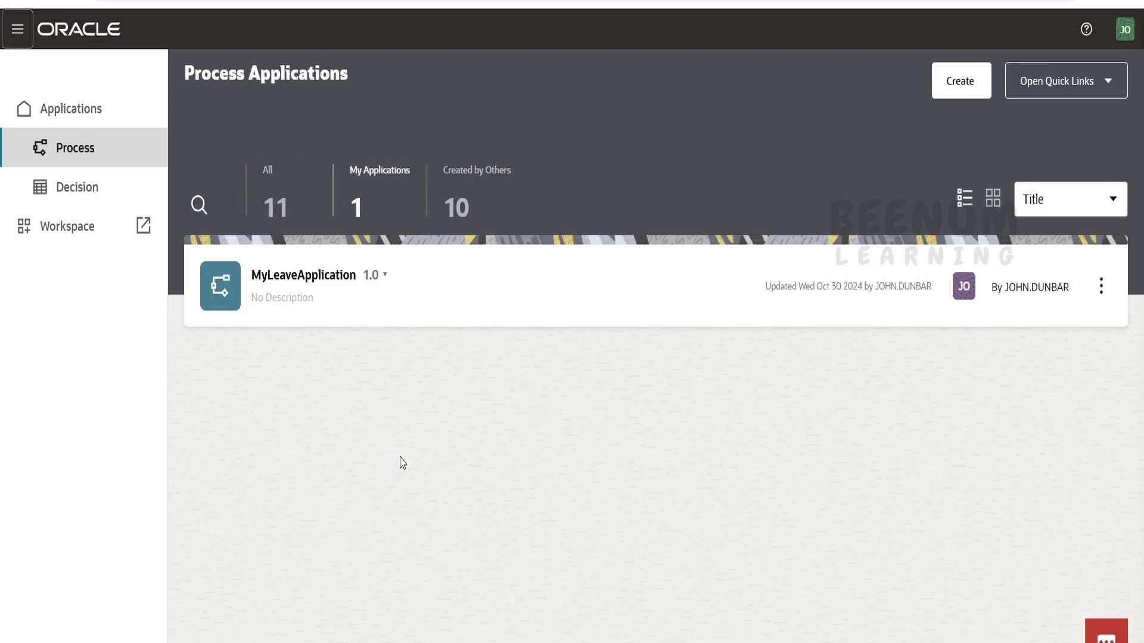
left_click(88, 200)
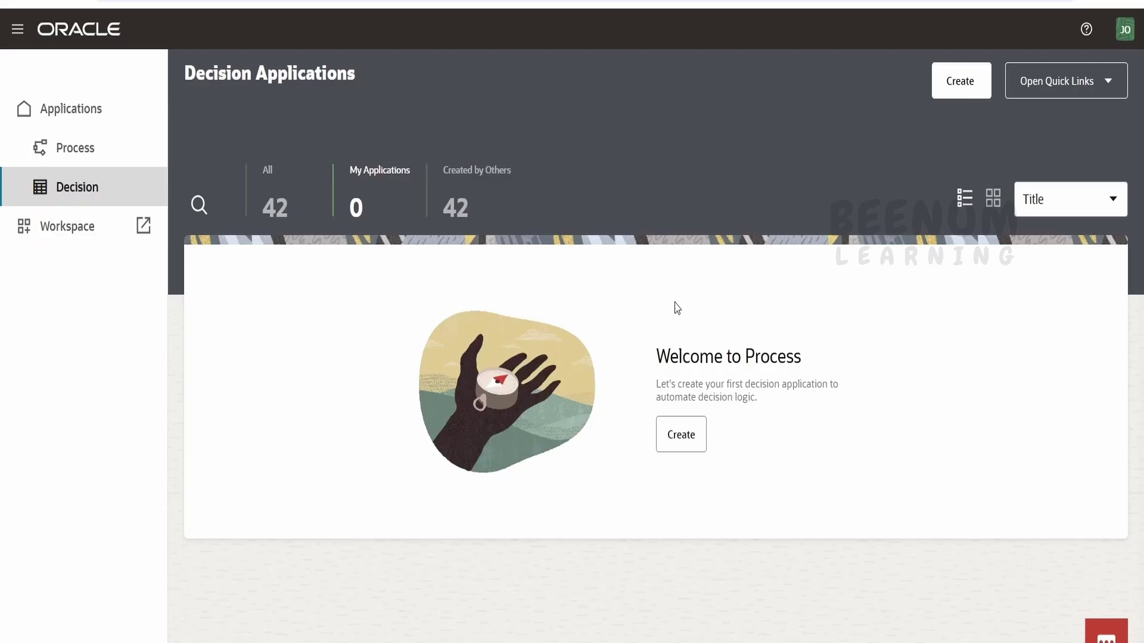
left_click(110, 159)
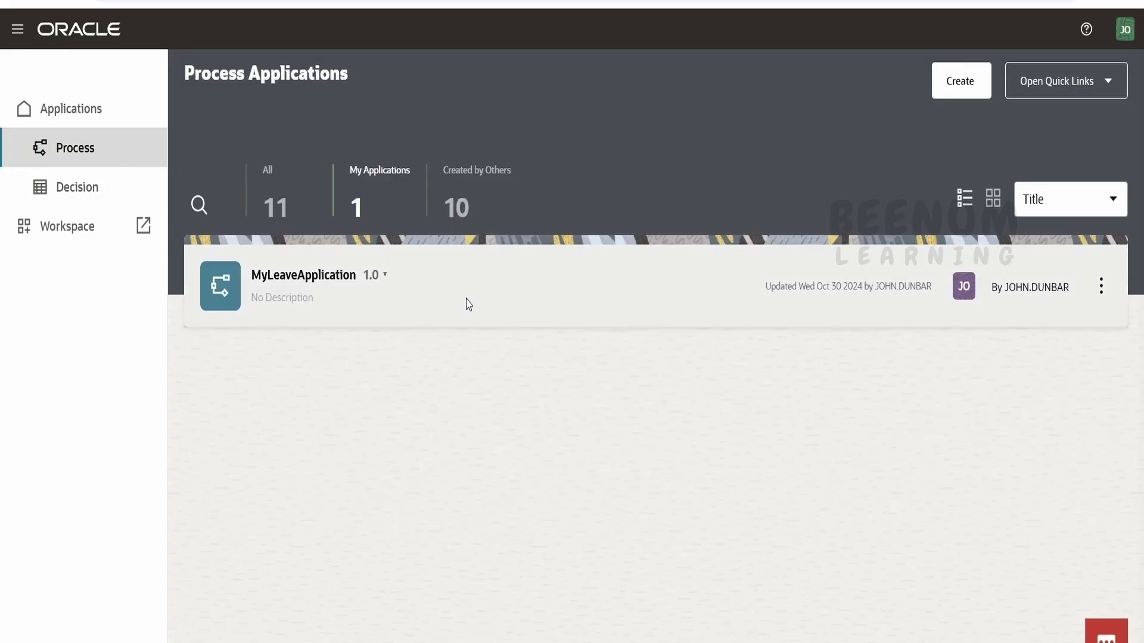
left_click(469, 304)
Switch from Decisions to Processes and back to the empty Decisions section
left_click(367, 204)
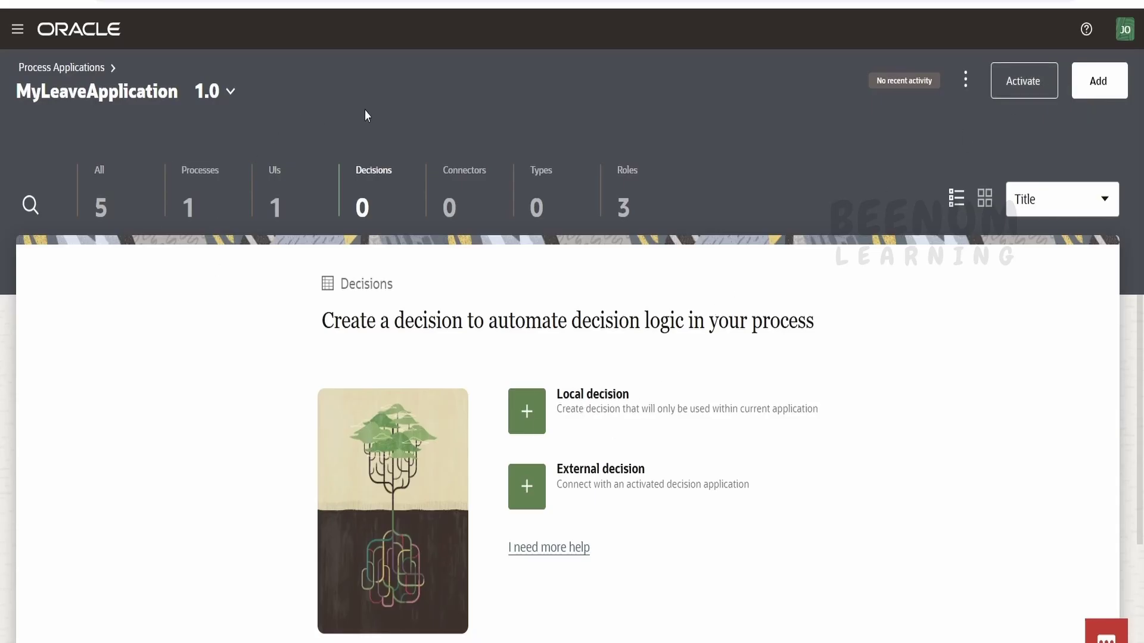
left_click(224, 184)
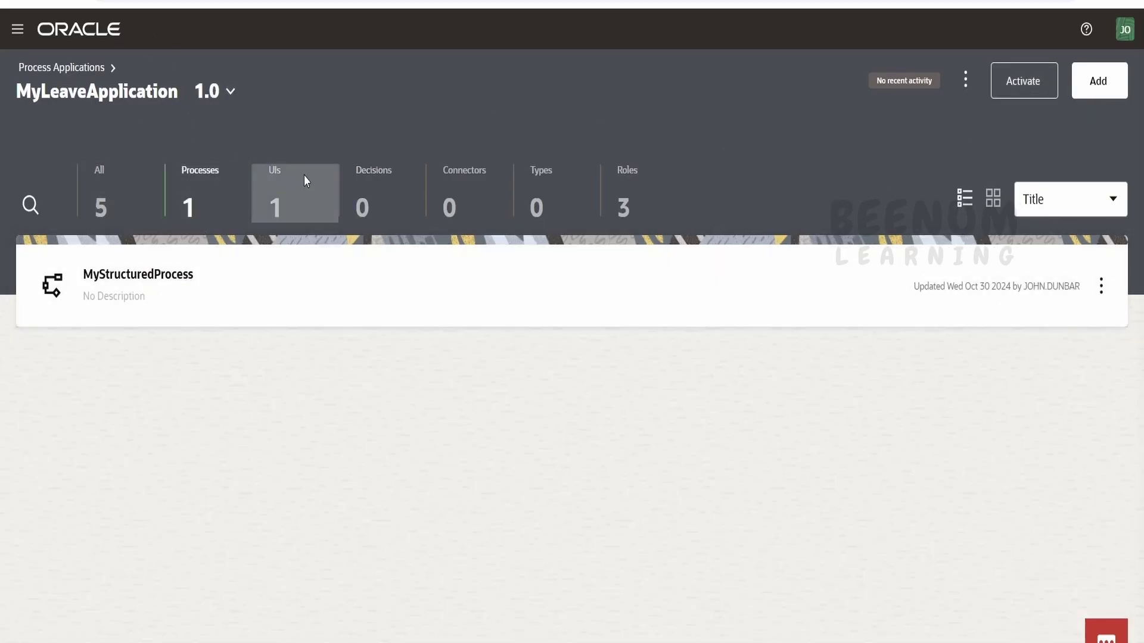
left_click(395, 203)
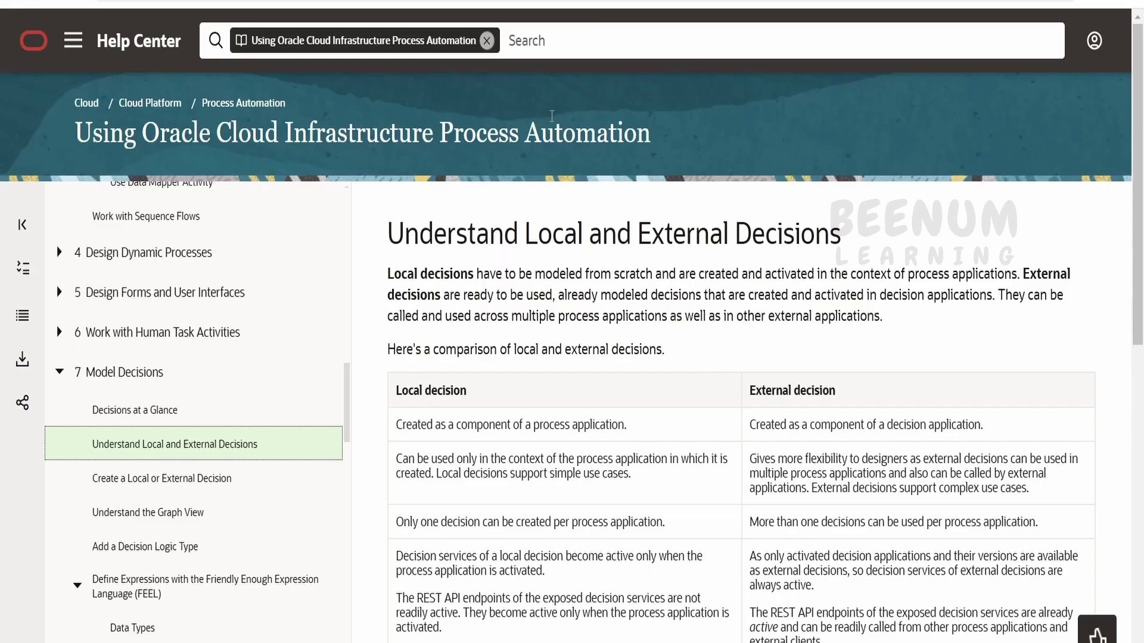
Read down the local versus external decisions page, then return to Decisions at a Glance
scroll(571, 400, "down", 5)
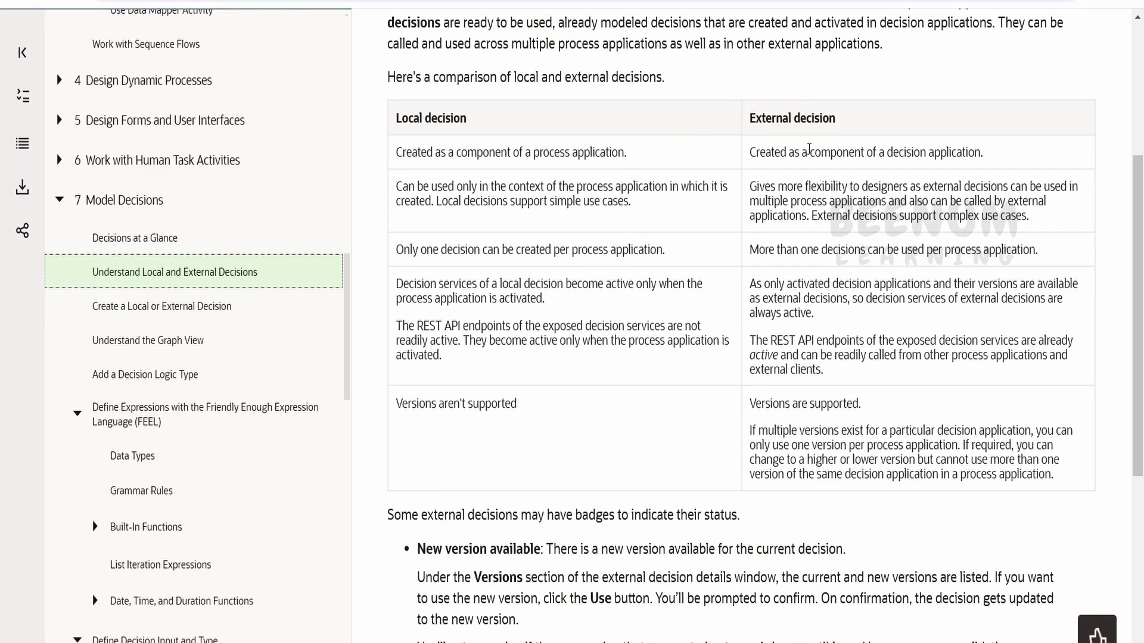
scroll(656, 458, "down", 3)
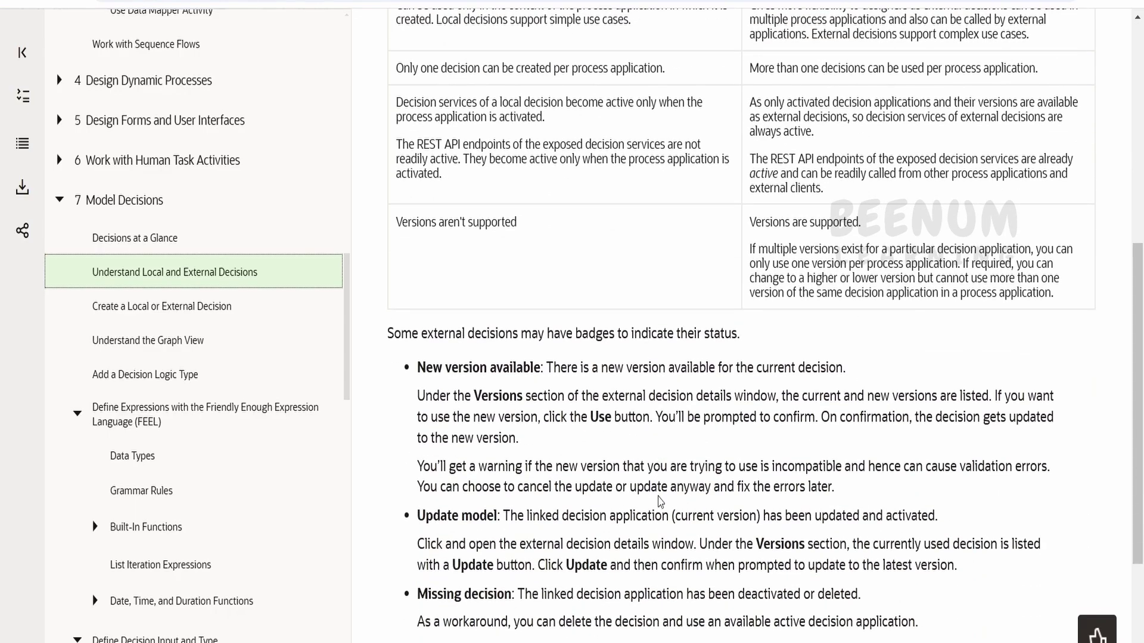
scroll(662, 491, "down", 3)
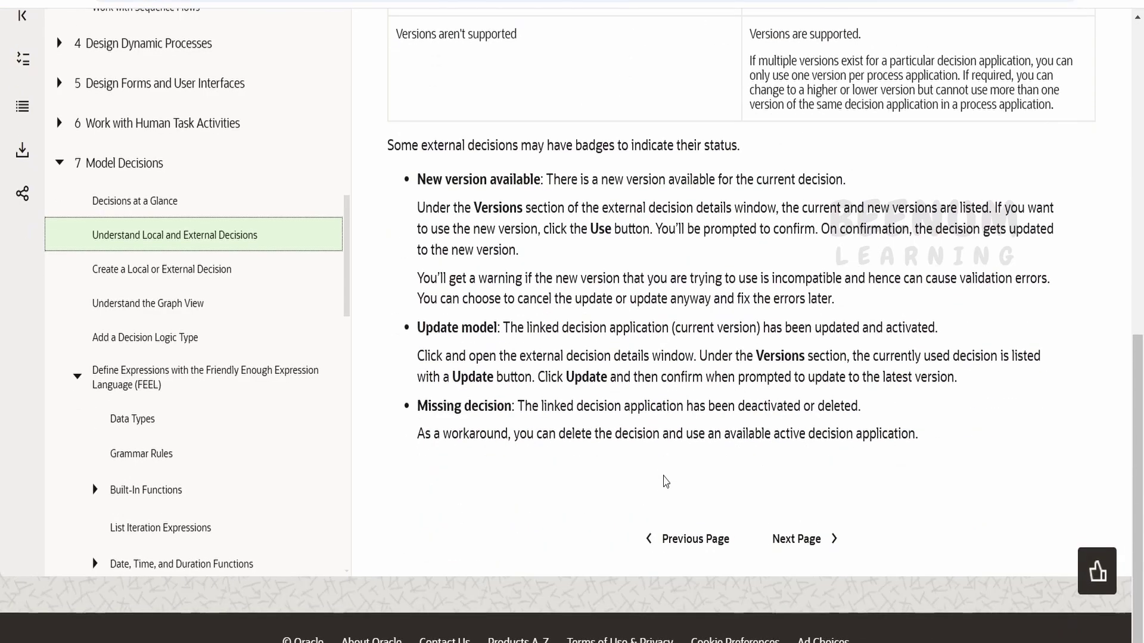
left_click(695, 539)
scroll(697, 328, "down", 3)
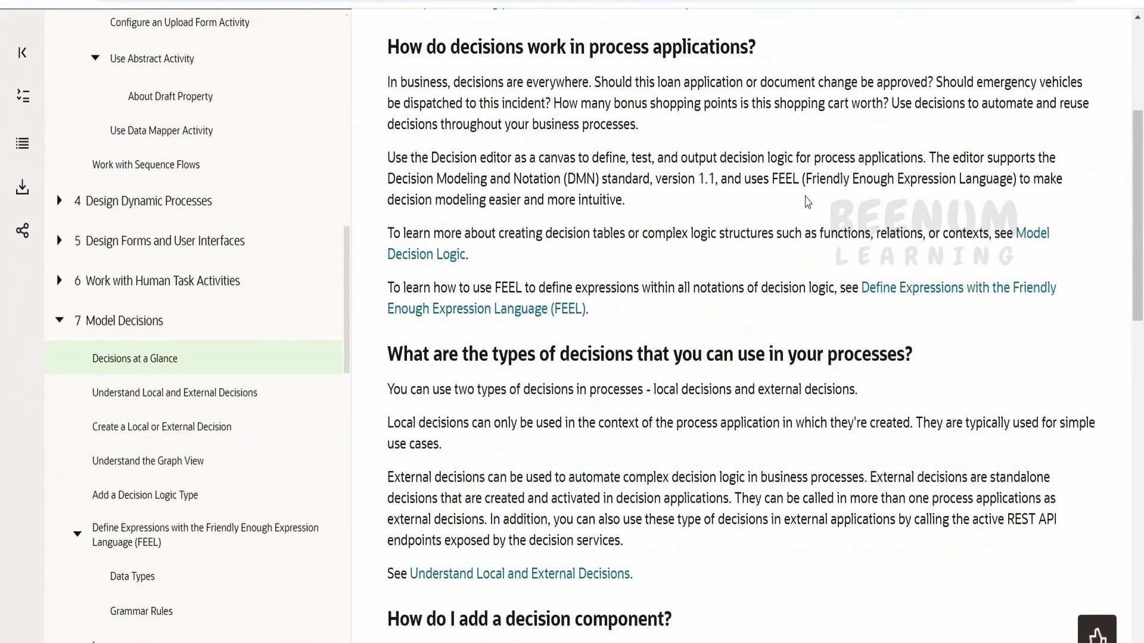
Highlight the Decision Modeling and Notation (DMN) phrase and the sentence explaining FEEL
left_click_drag(771, 179, 795, 231)
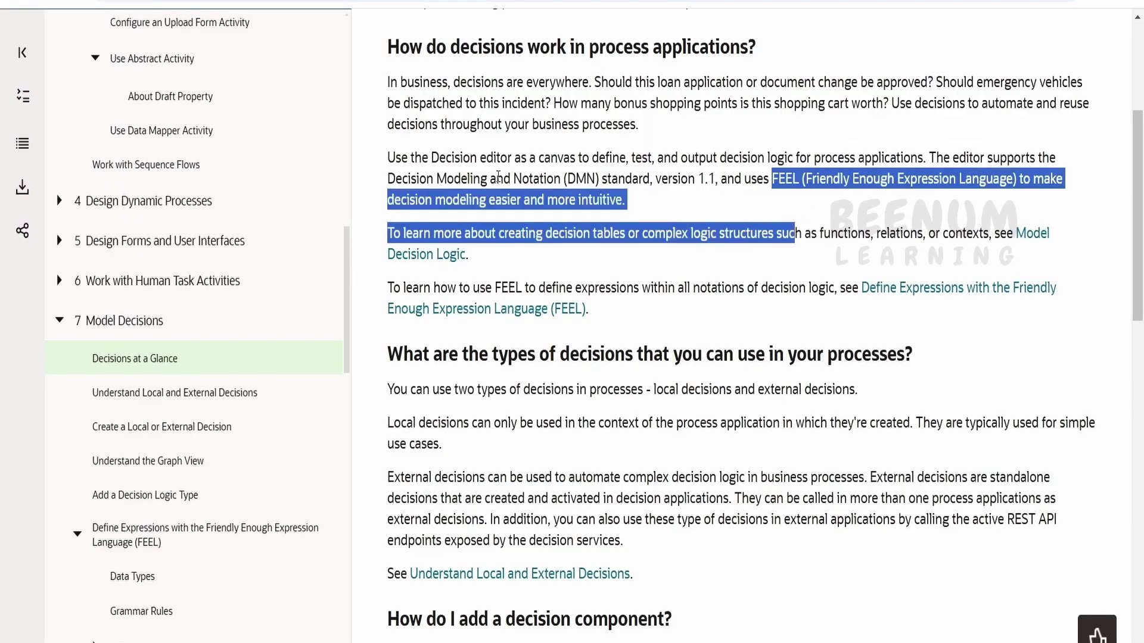
left_click(498, 177)
left_click_drag(388, 178, 672, 171)
left_click_drag(772, 170, 805, 199)
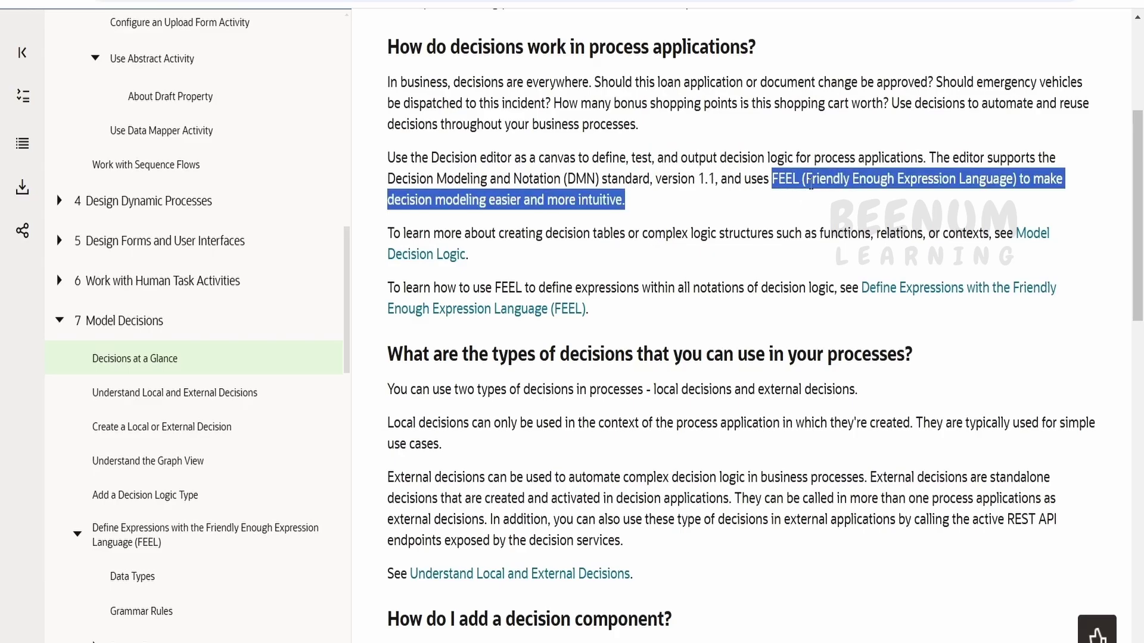
Clear the FEEL highlight and go to the Create a Local or External Decision topic
scroll(822, 254, "down", 3)
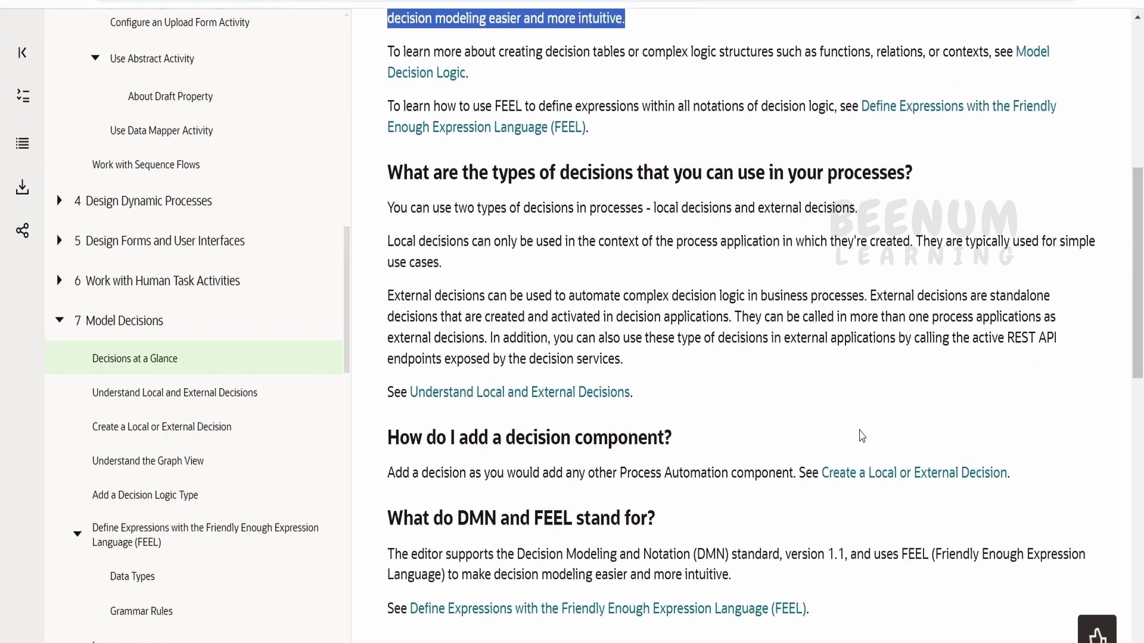
scroll(860, 433, "up", 3)
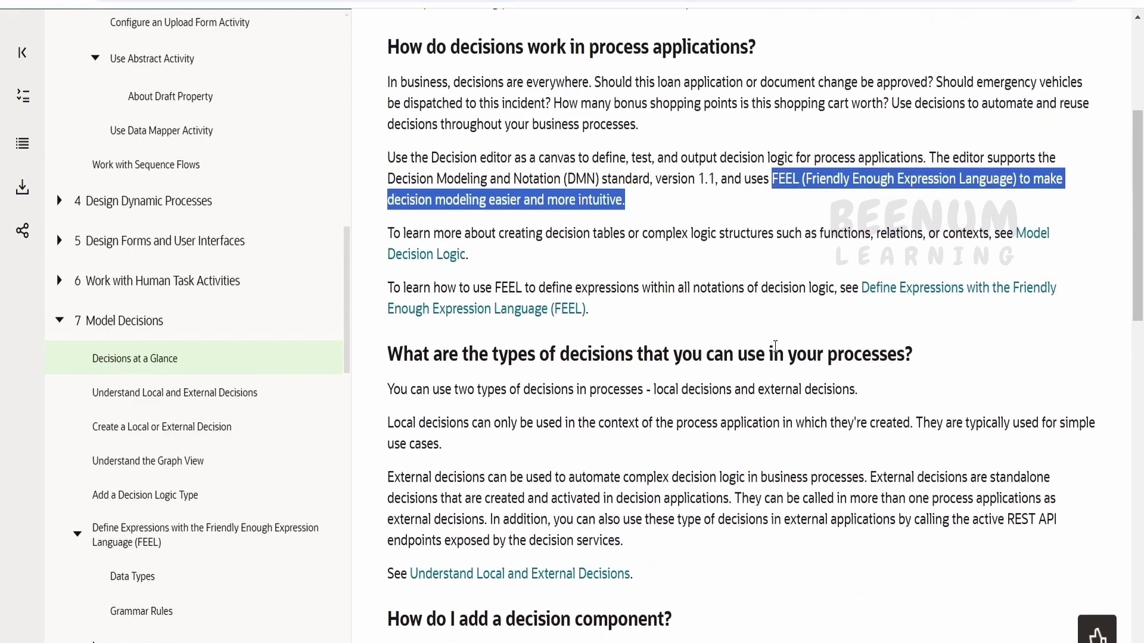
left_click(766, 354)
scroll(739, 351, "down", 6)
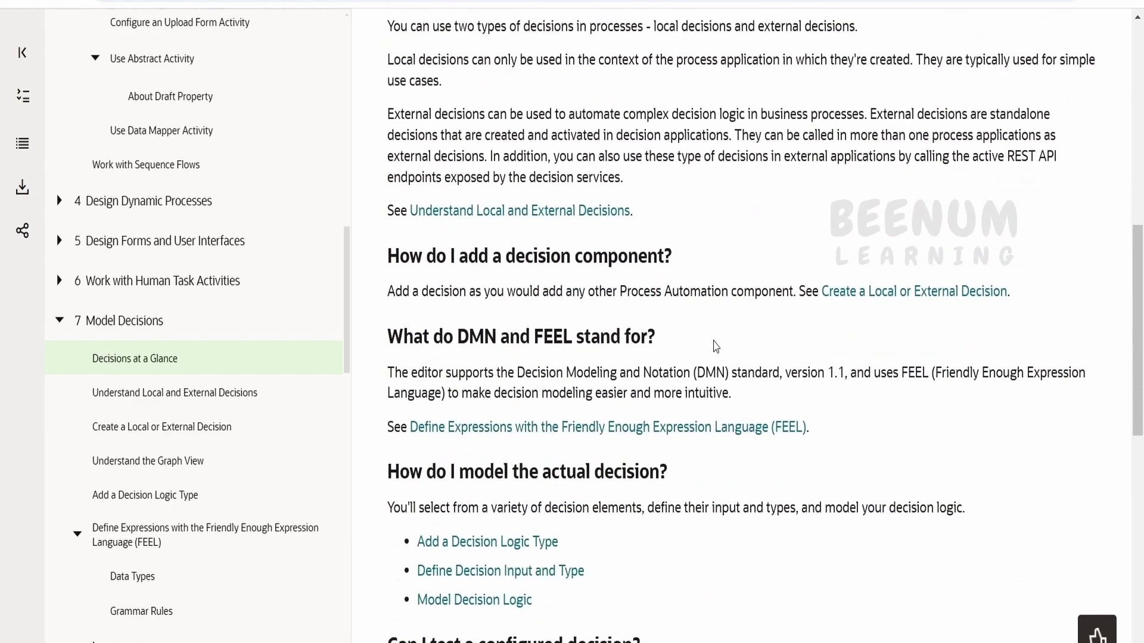
left_click(177, 431)
scroll(689, 355, "up", 6)
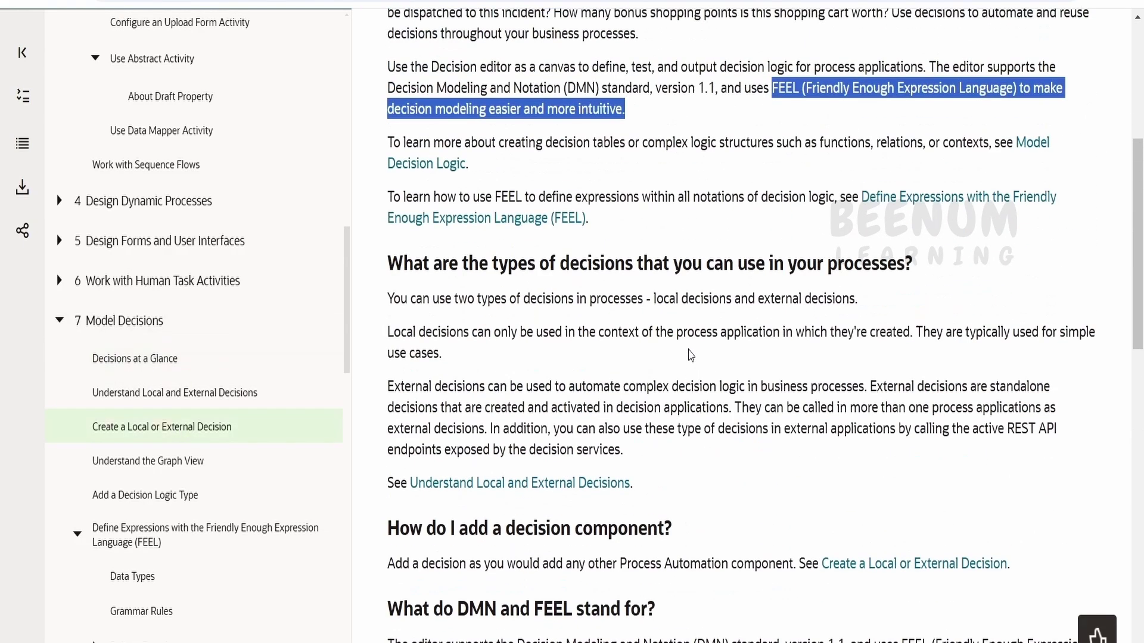
Read through the Create a Local or External Decision and Understand the Graph View topics
scroll(691, 363, "down", 2)
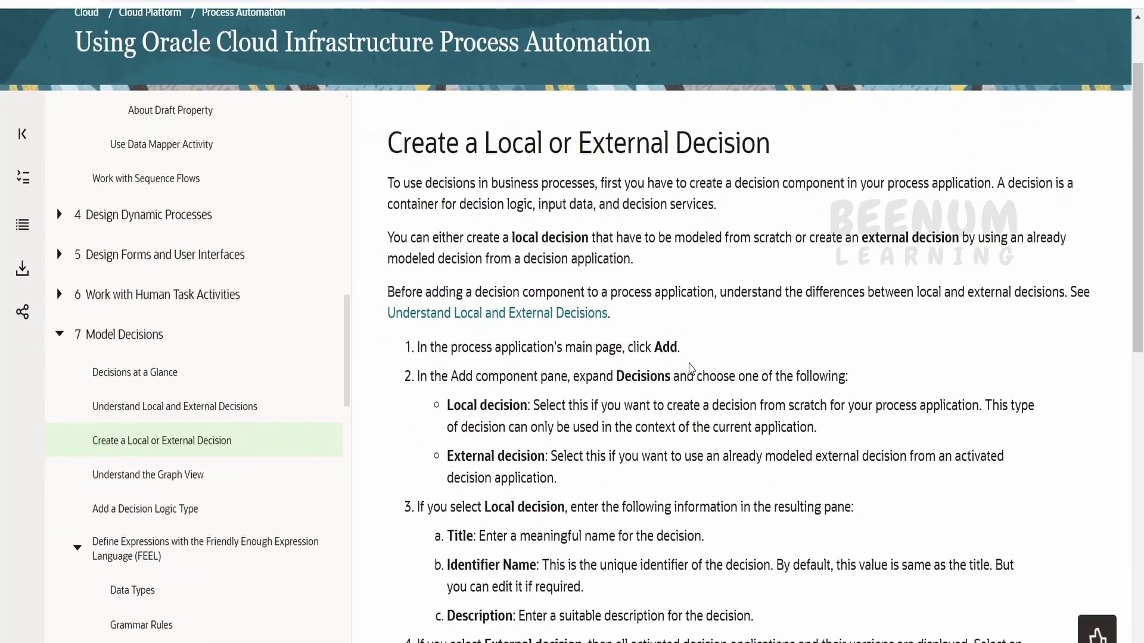
scroll(691, 370, "down", 7)
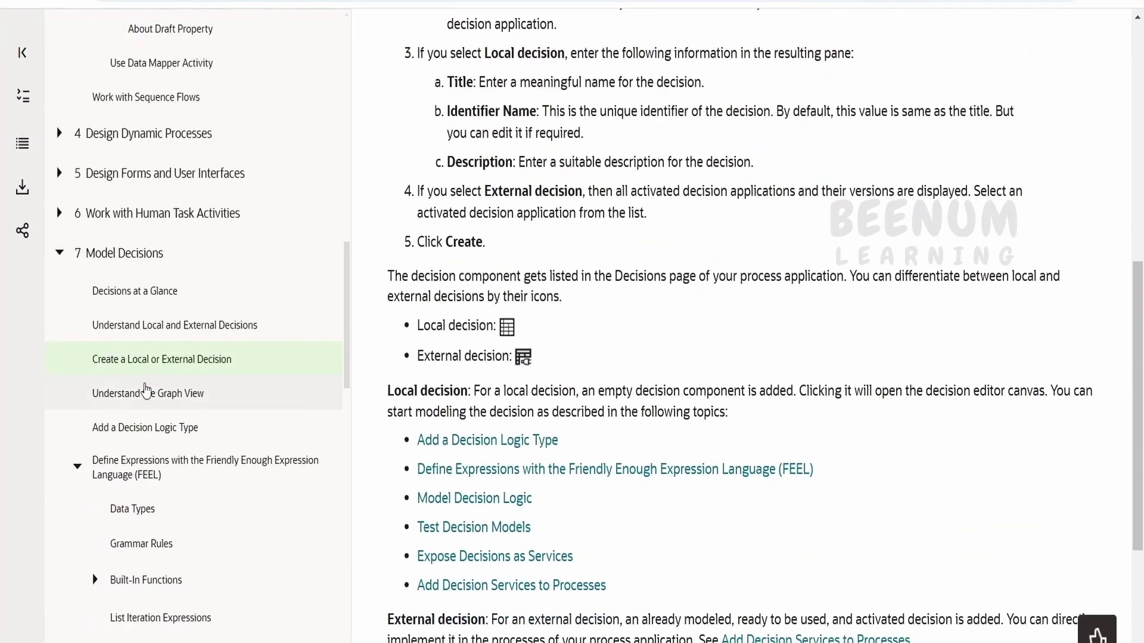
scroll(437, 380, "down", 5)
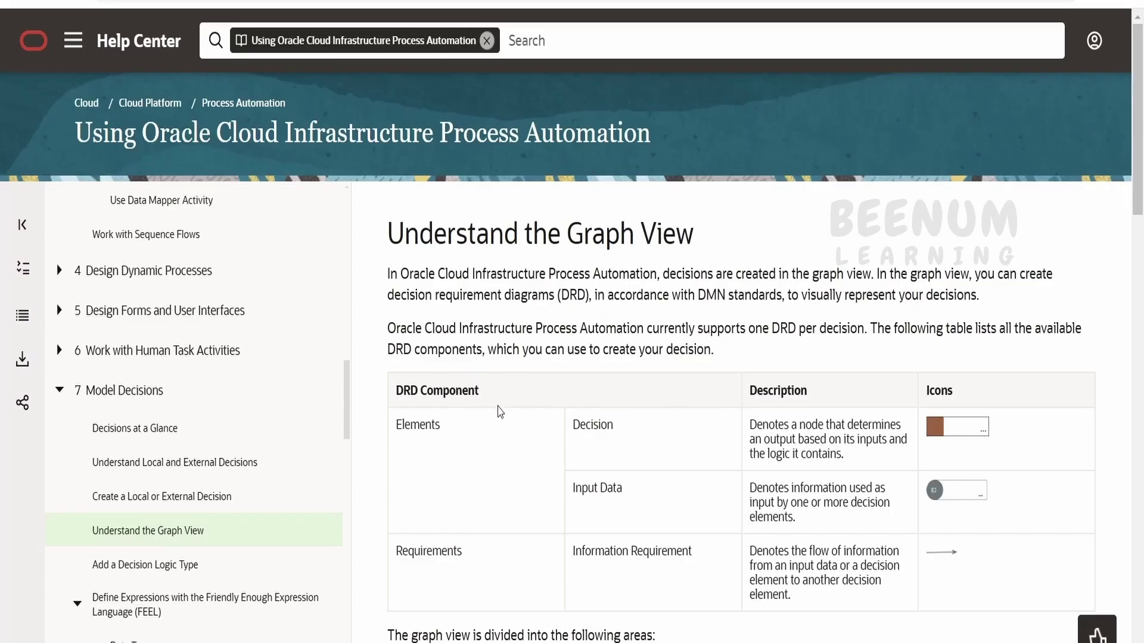
scroll(507, 420, "down", 13)
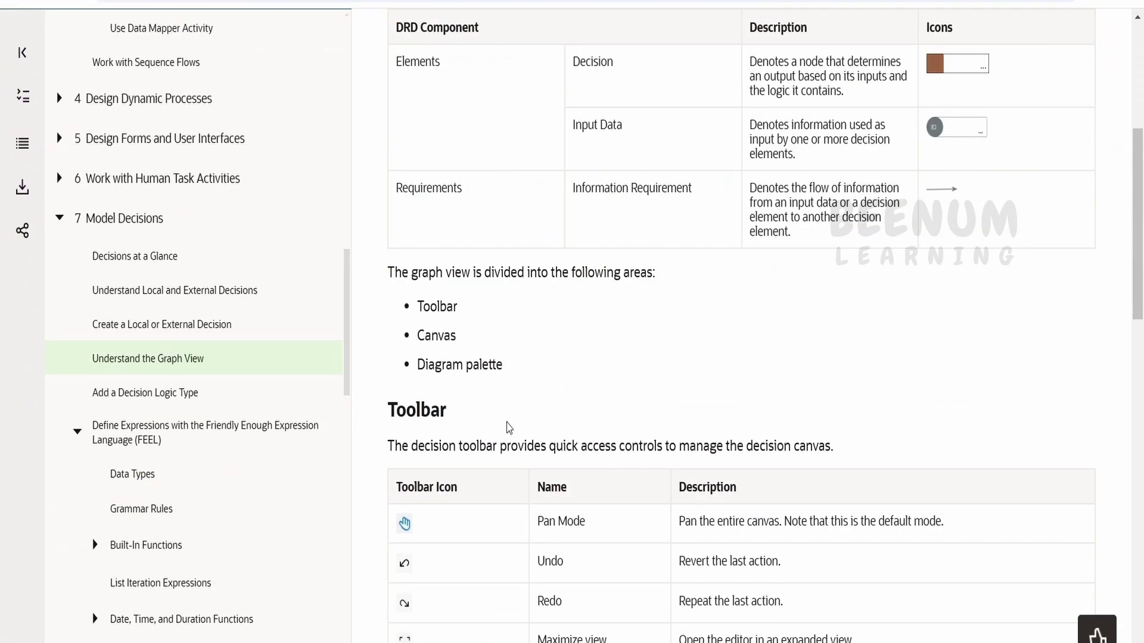
left_click(103, 368)
scroll(975, 447, "down", 5)
scroll(467, 546, "down", 3)
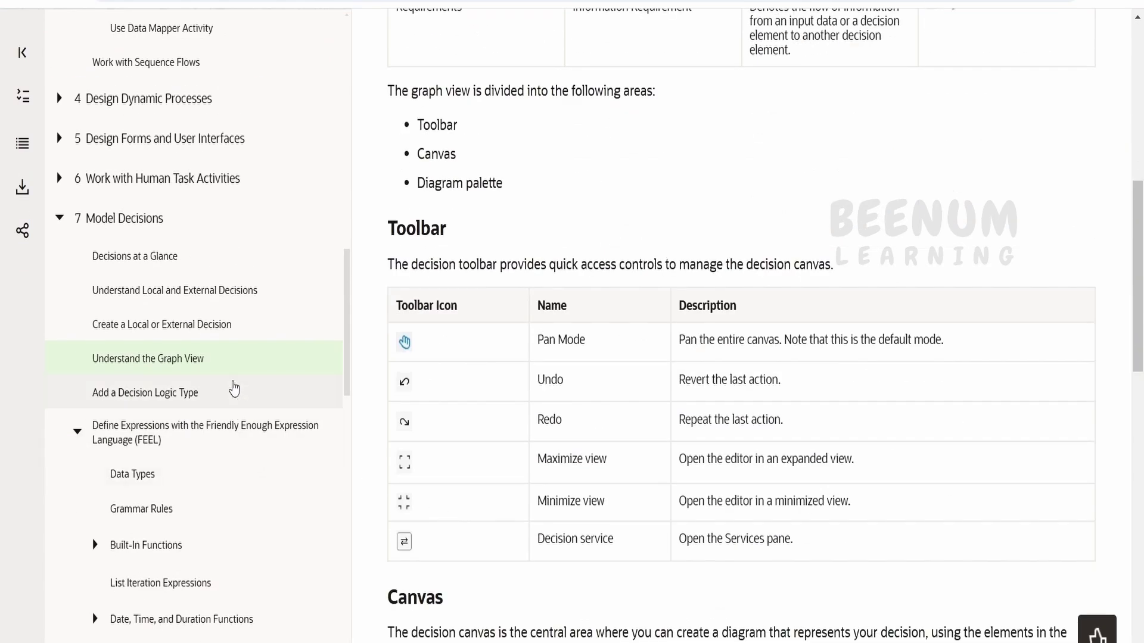
Go to the Add a Decision Logic Type topic and scroll its content
left_click(234, 393)
scroll(707, 573, "down", 6)
scroll(709, 577, "up", 5)
scroll(708, 589, "down", 2)
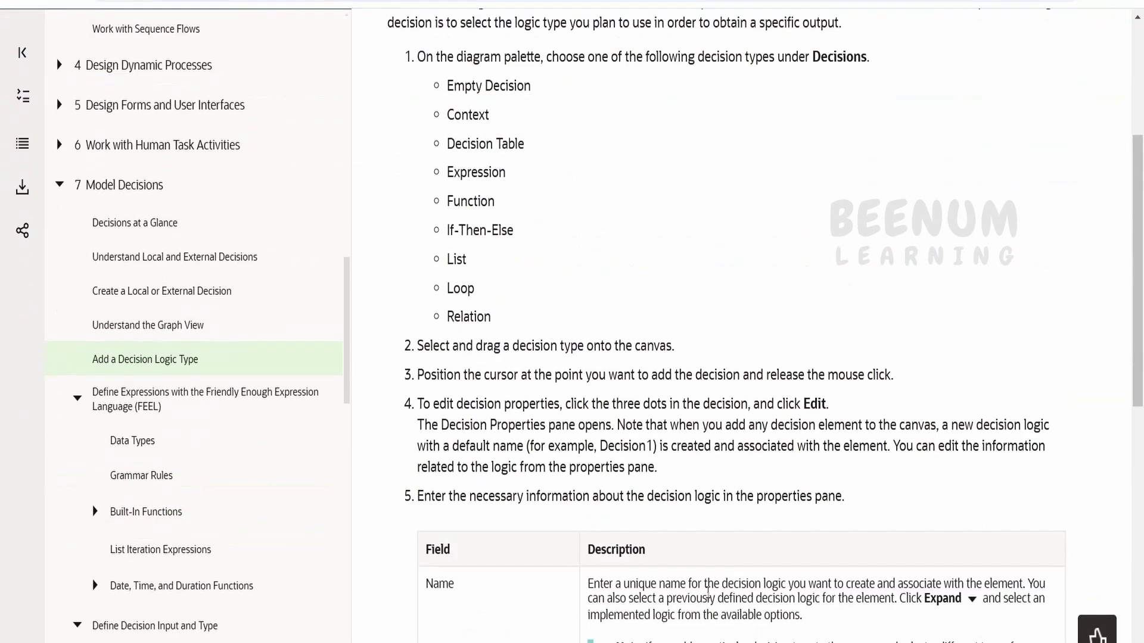
Highlight the decision types If-Then-Else, Empty Decision through Function, and List, Loop, Relation
left_click_drag(527, 230, 436, 238)
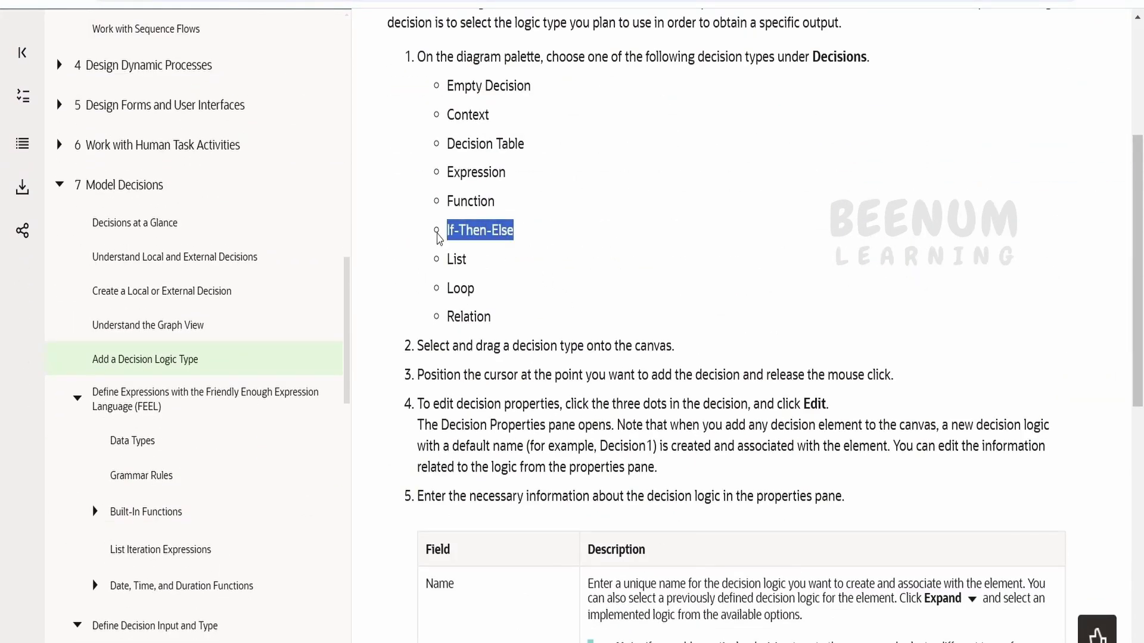
scroll(437, 238, "up", 2)
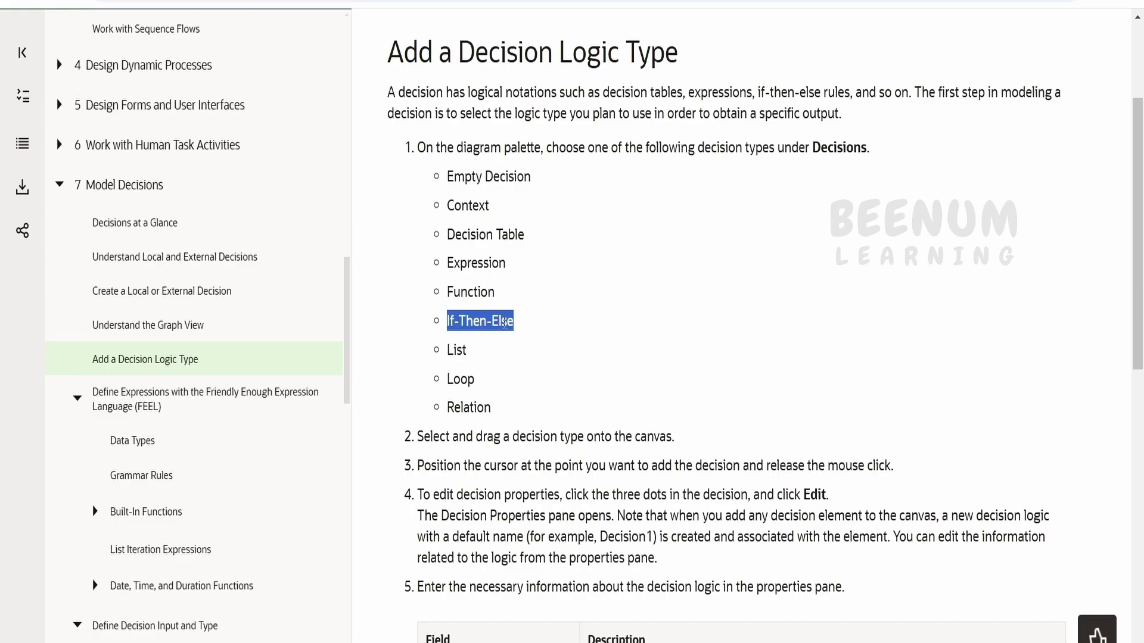
left_click_drag(502, 294, 434, 179)
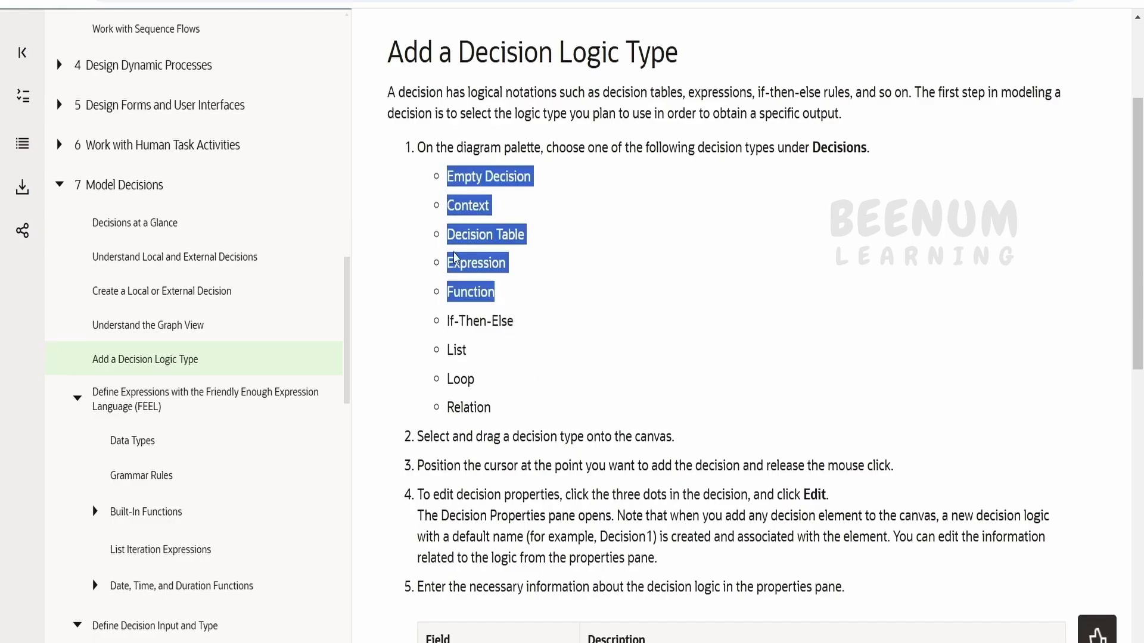
left_click_drag(483, 408, 437, 364)
scroll(477, 379, "down", 10)
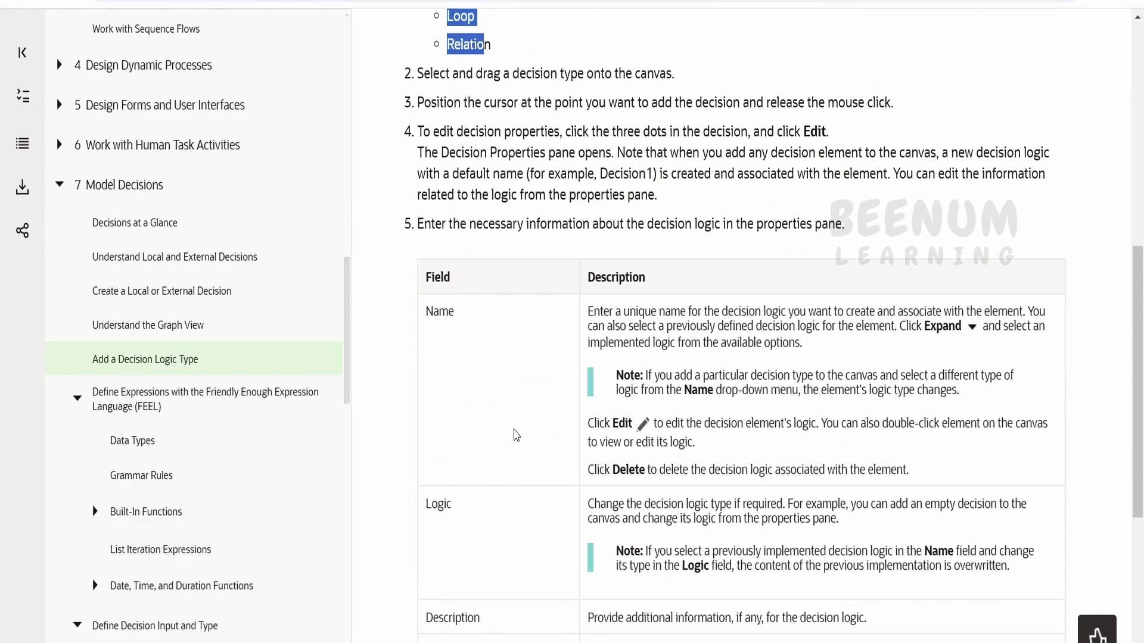